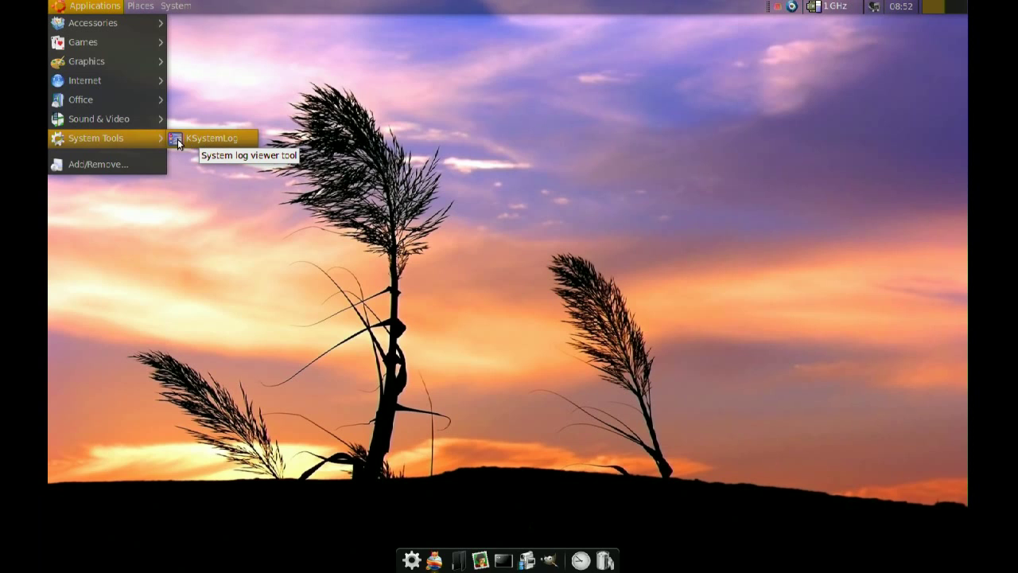
# - Launch KSystemLog from Applications > System Tools
pyautogui.click(185, 138)
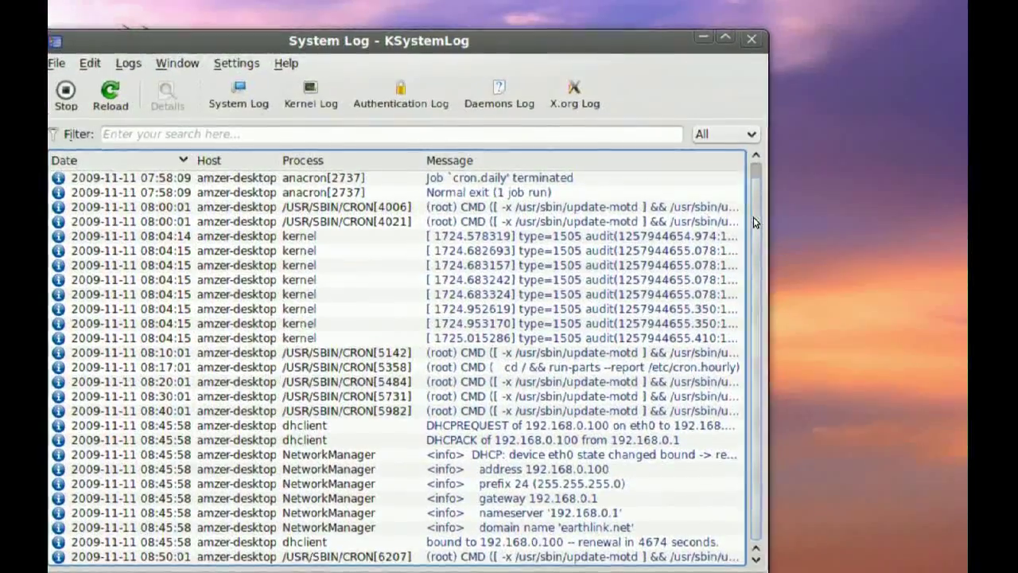
# - Scroll through the System Log's 28 entries, from the 07:58:09 syslogd restart to the 08:45:58 DHCP renewal
pyautogui.scroll(1, 753, 216)
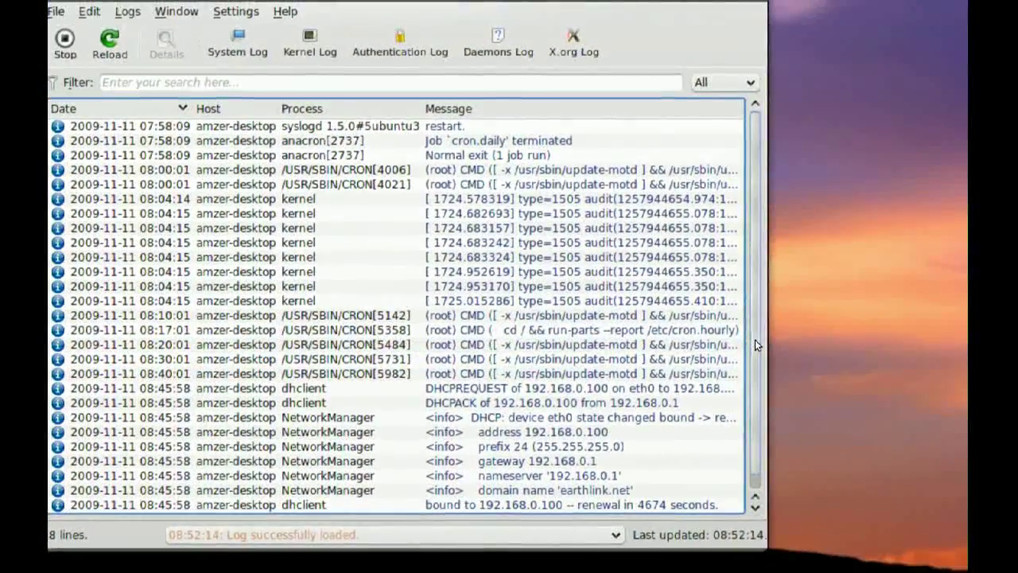
pyautogui.scroll(-1, 756, 342)
pyautogui.scroll(1, 756, 350)
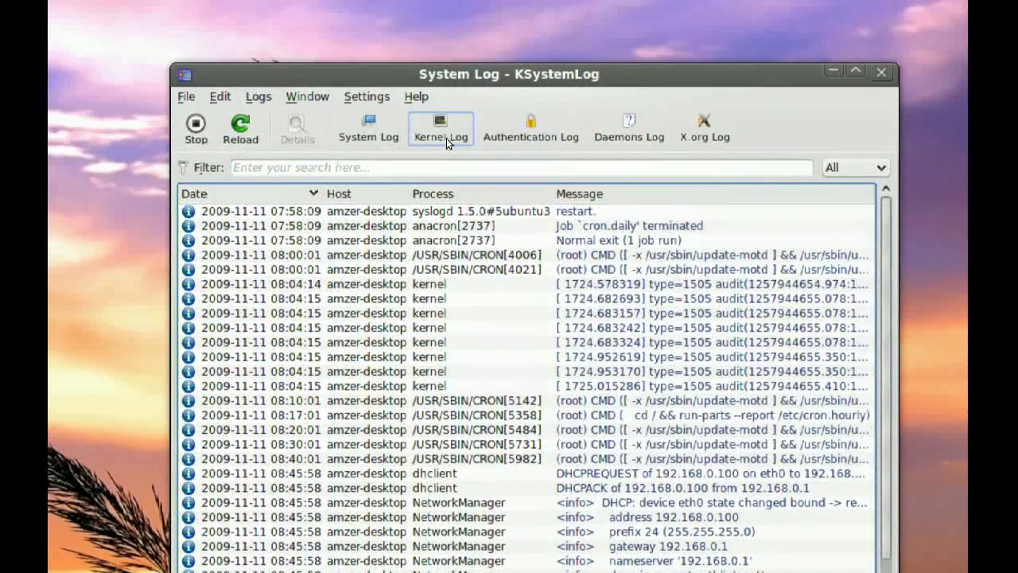
# - Show the Kernel Log and scroll its 630 dmesg lines down to the 08:04:15 audit entries
pyautogui.click(446, 138)
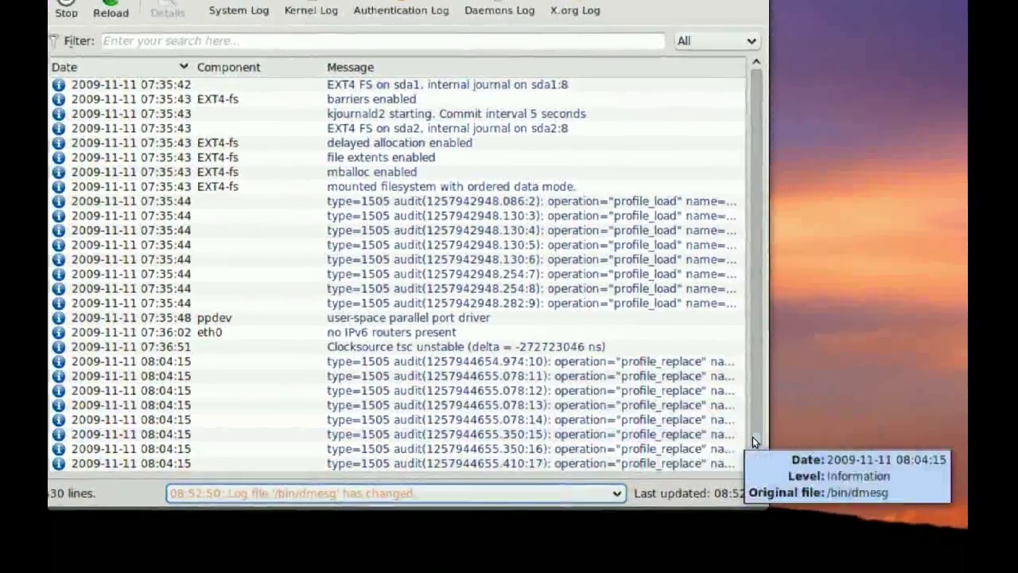
pyautogui.moveTo(846, 461); pyautogui.dragTo(824, 384)
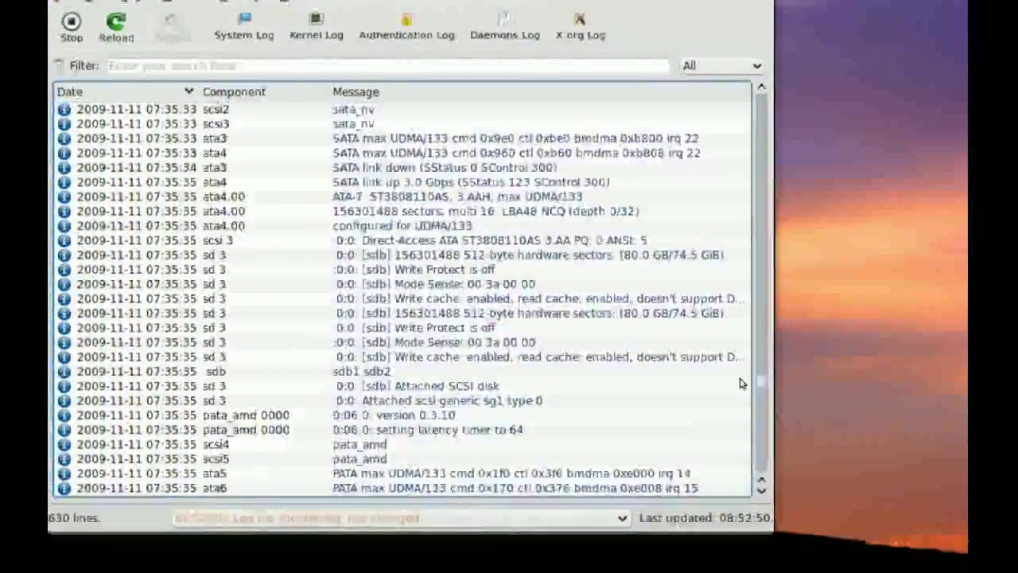
pyautogui.moveTo(740, 384); pyautogui.dragTo(720, 174)
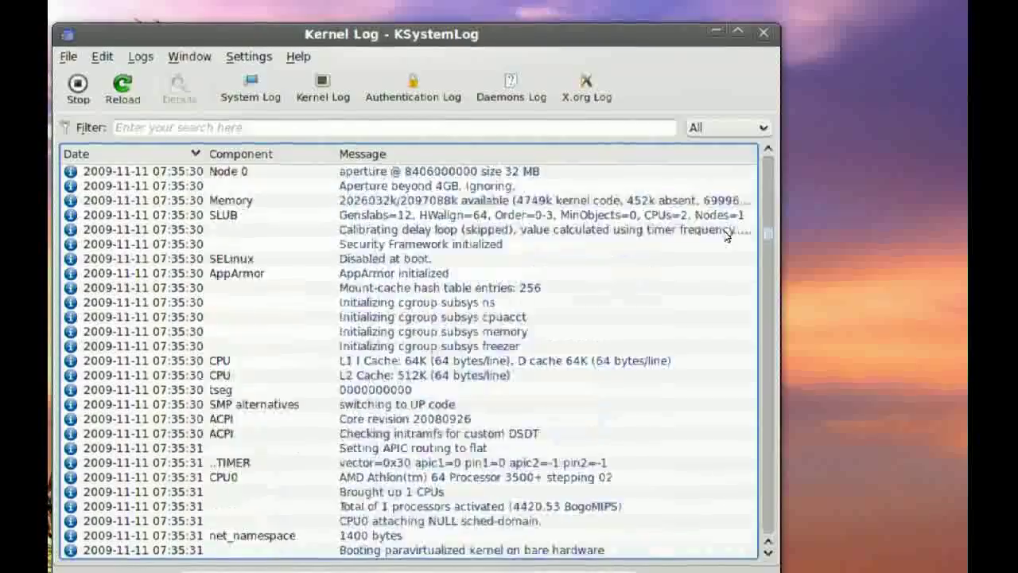
pyautogui.moveTo(725, 236)
pyautogui.mouseDown()
pyautogui.moveTo(725, 202)
pyautogui.moveTo(726, 248)
pyautogui.mouseUp()
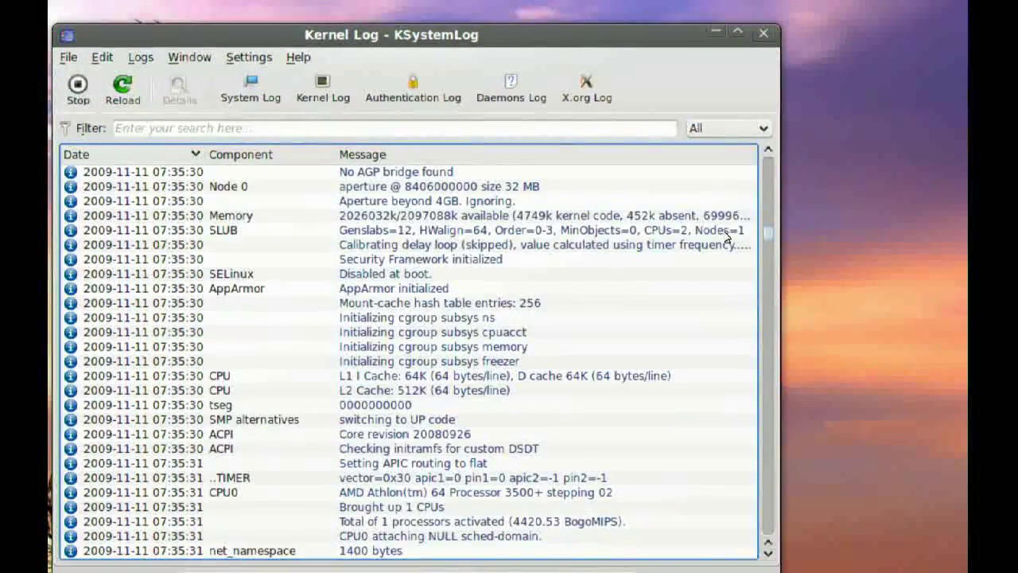
pyautogui.scroll(-1, 725, 236)
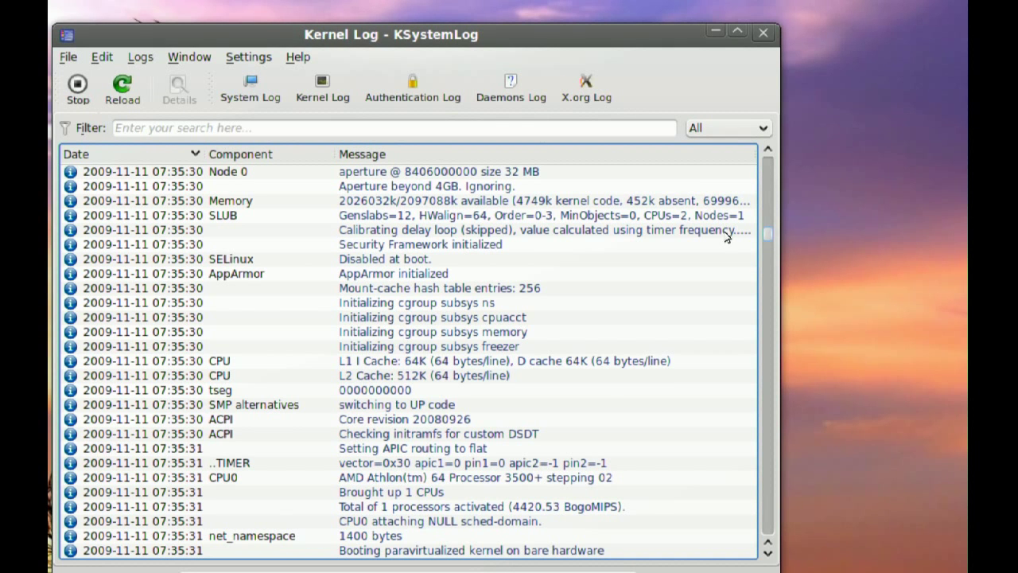
pyautogui.moveTo(726, 236); pyautogui.dragTo(724, 502)
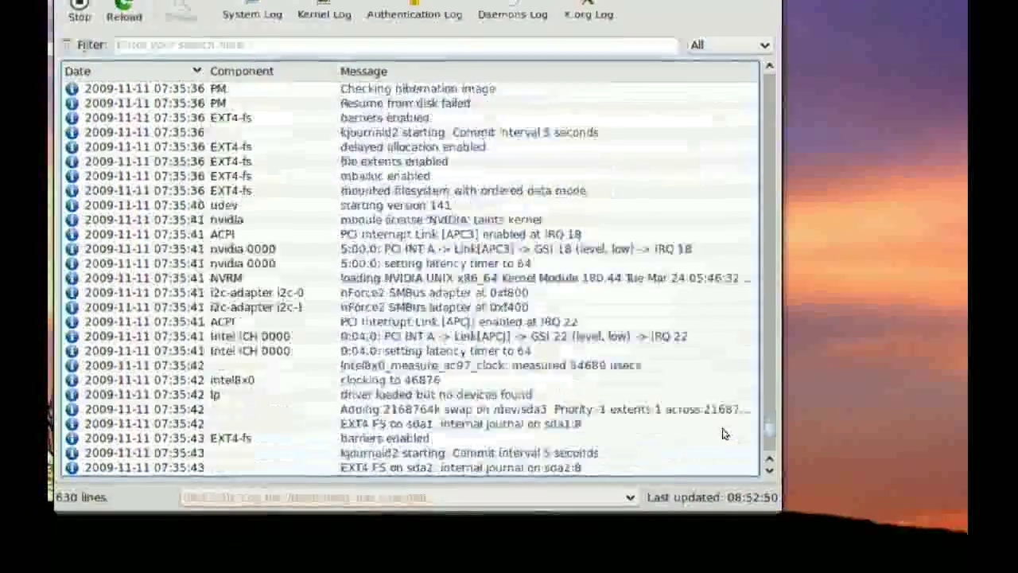
pyautogui.moveTo(724, 433); pyautogui.dragTo(725, 452)
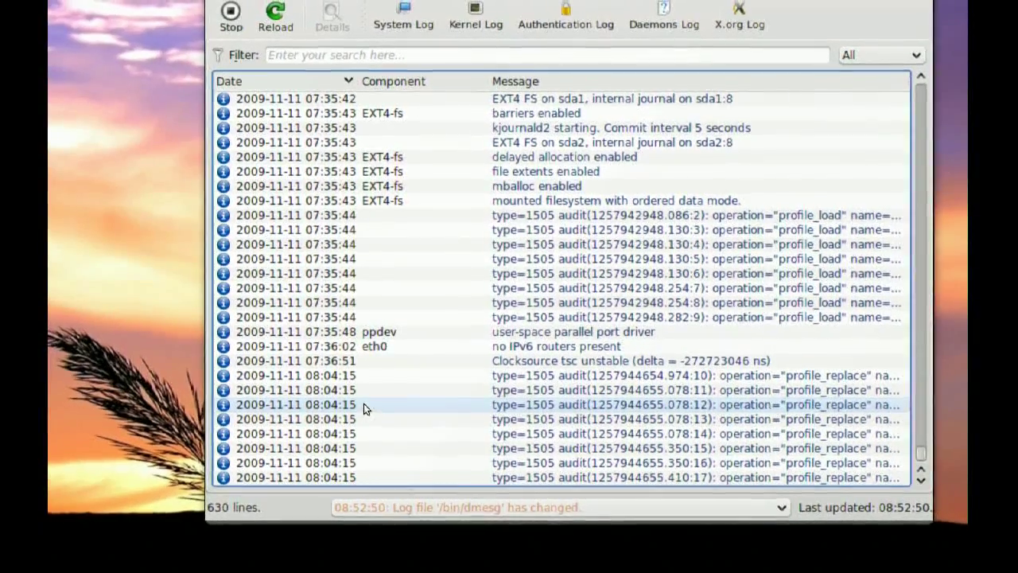
pyautogui.doubleClick(365, 408)
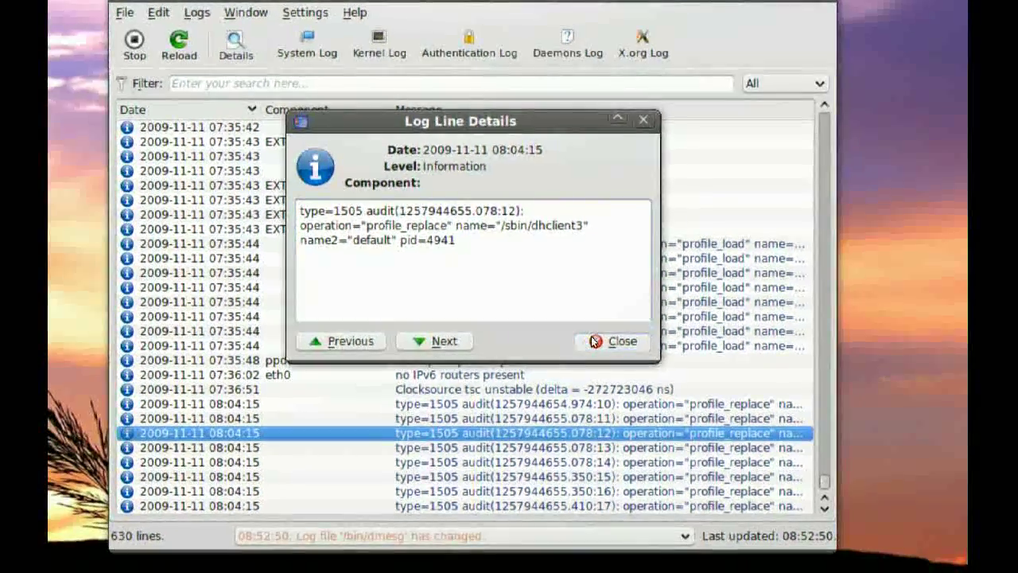
pyautogui.click(642, 376)
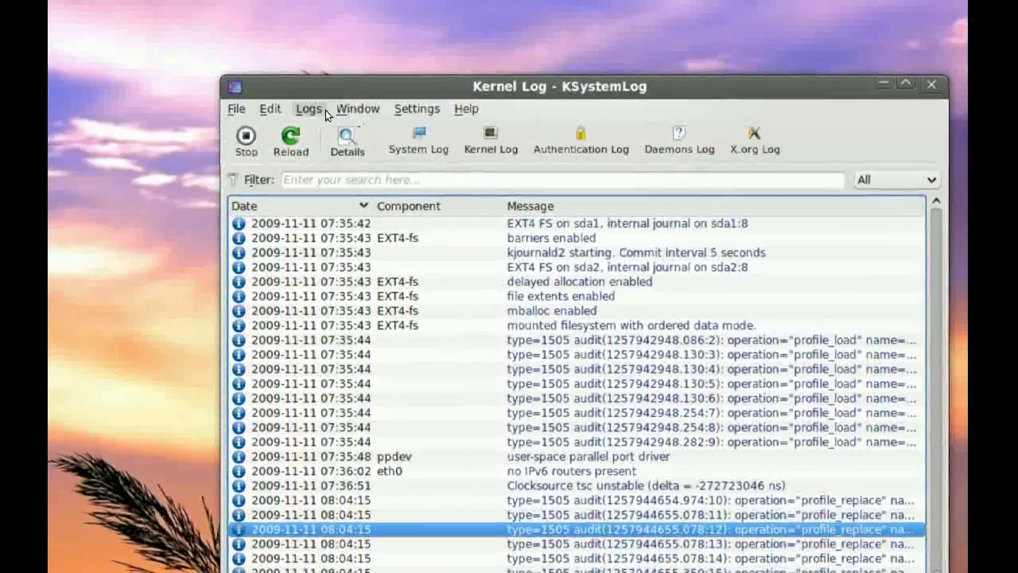
# - Check the empty Cups Log (0 lines), then quit KSystemLog and bring up System > Administration
pyautogui.click(350, 109)
pyautogui.moveTo(299, 113)
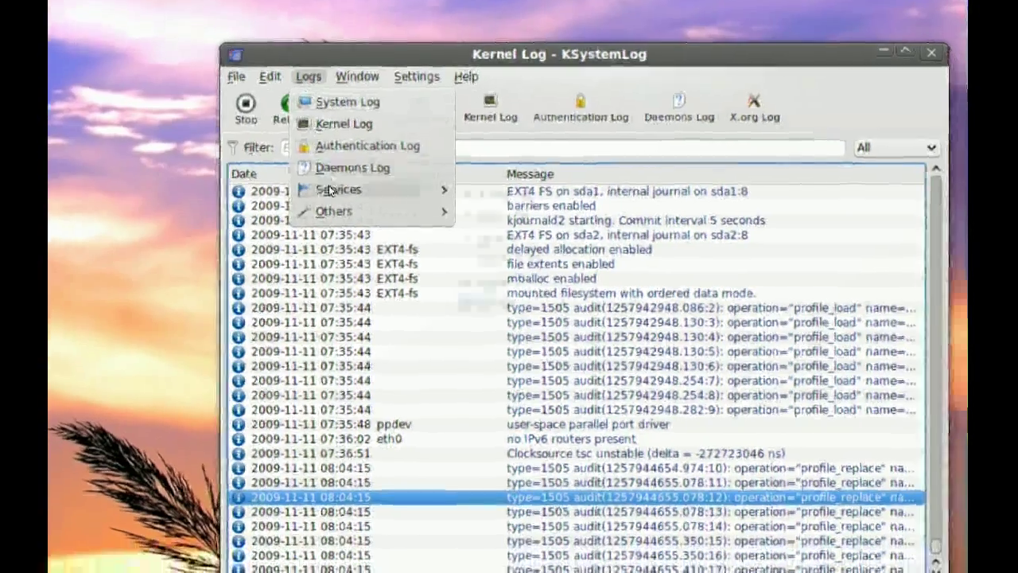
pyautogui.moveTo(337, 222)
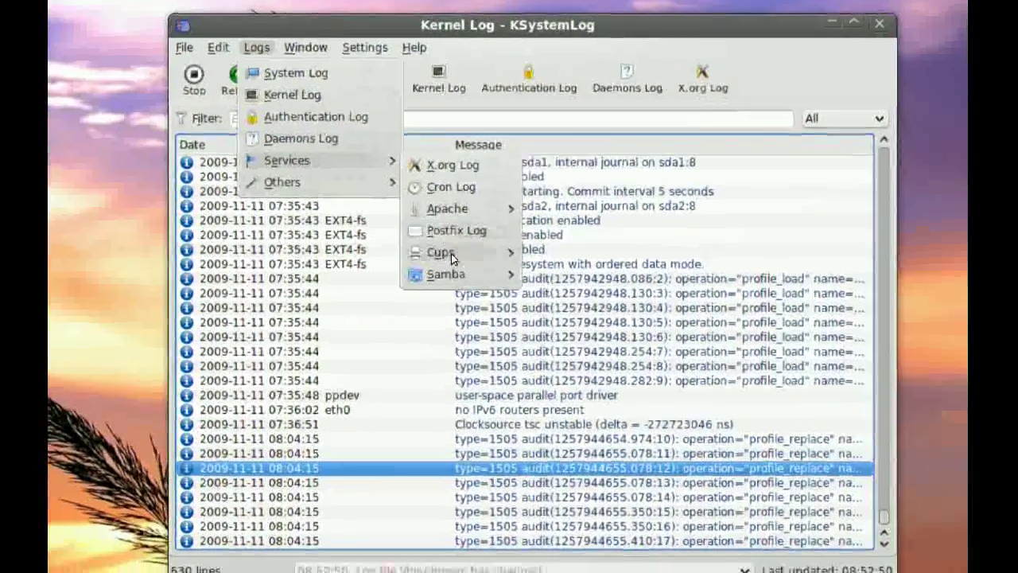
pyautogui.moveTo(493, 282)
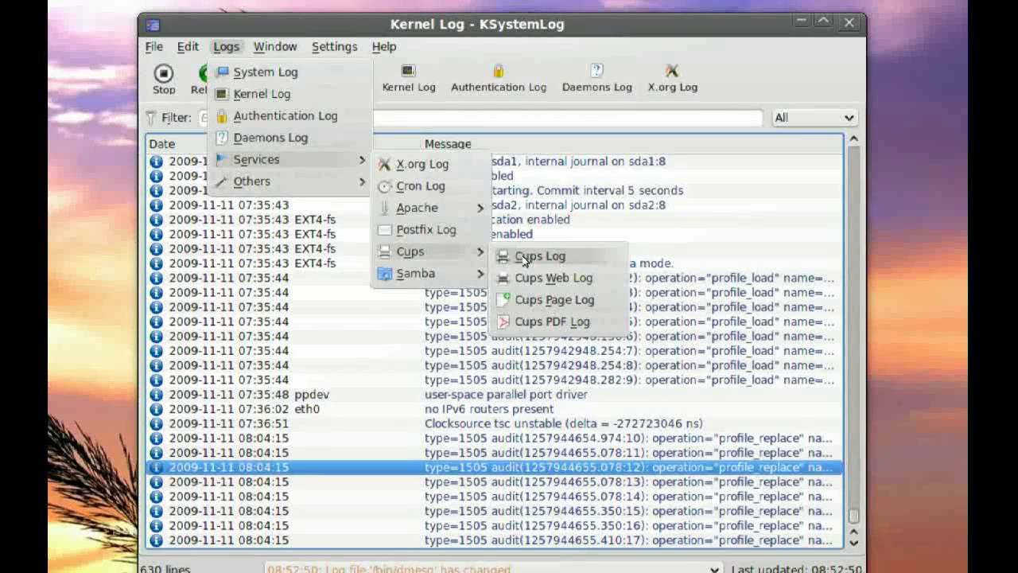
pyautogui.click(524, 257)
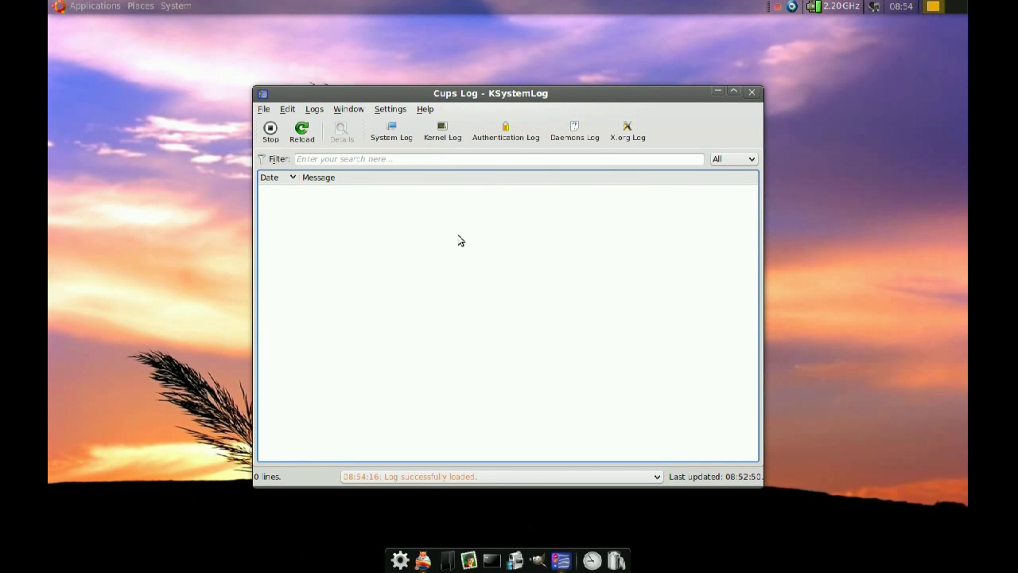
pyautogui.click(758, 94)
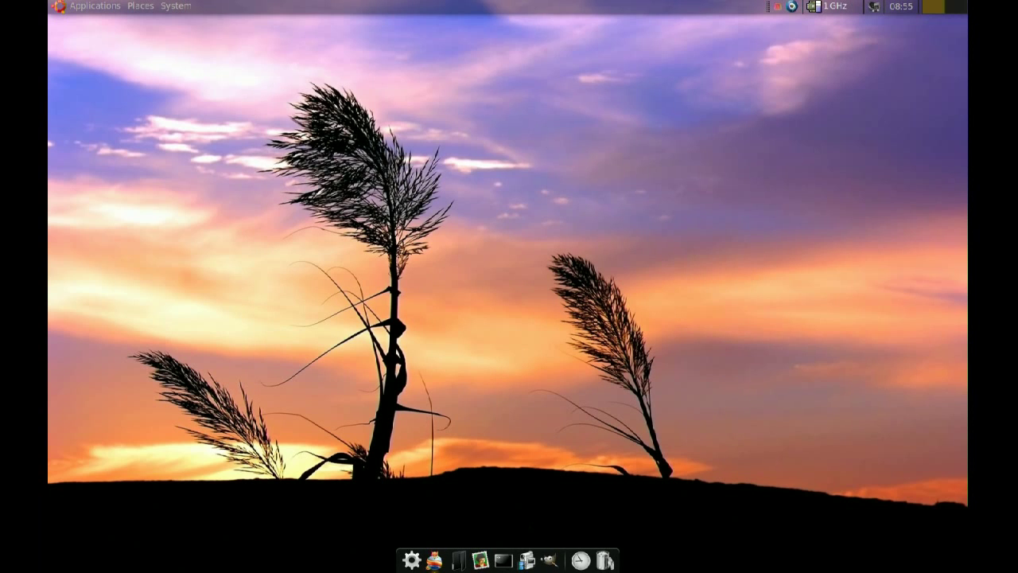
pyautogui.click(190, 11)
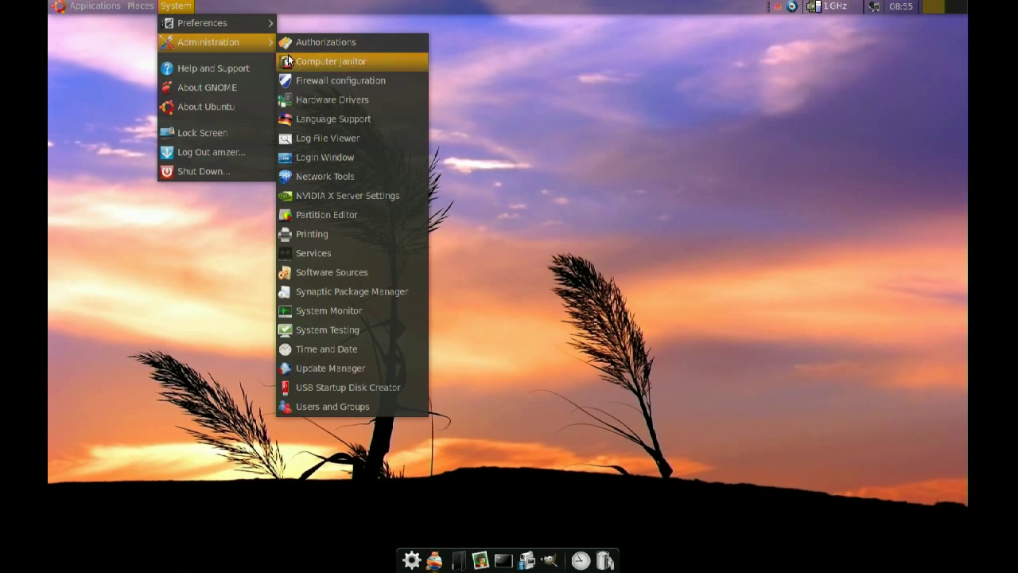
# - Launch Network Tools from System > Administration
pyautogui.click(348, 176)
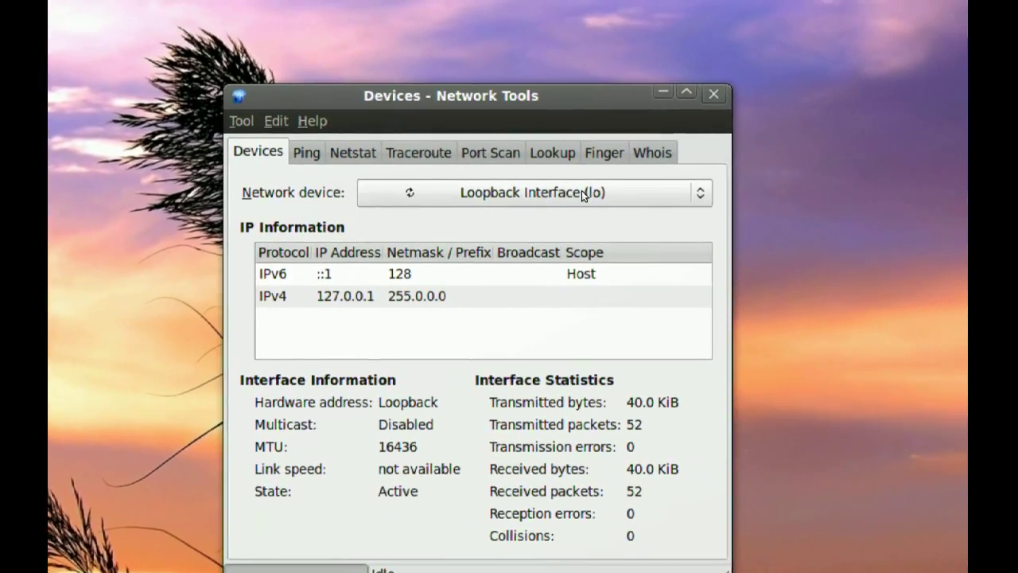
# - Show the Ethernet interface eth0's details, then switch back to the loopback interface lo
pyautogui.click(604, 194)
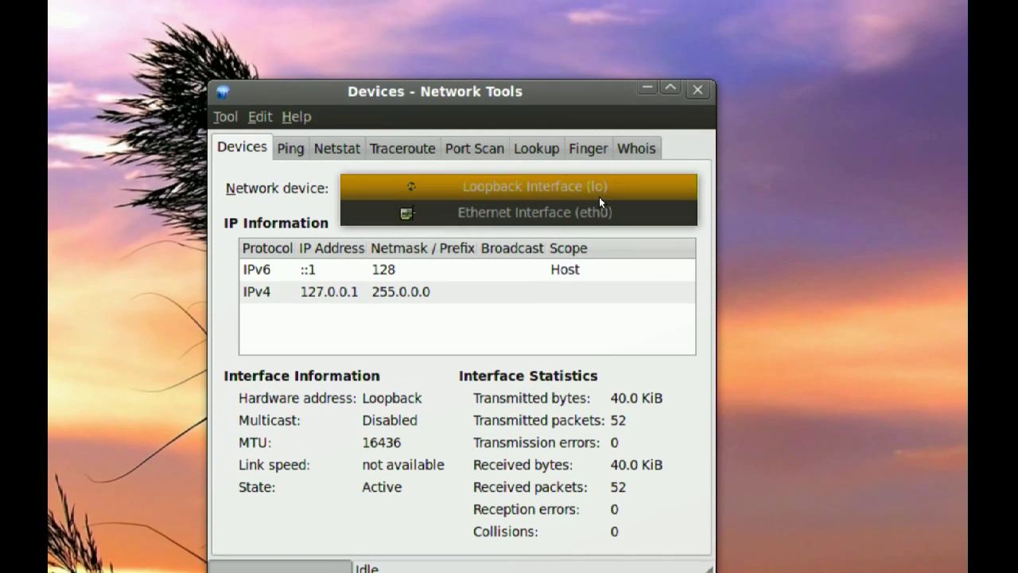
pyautogui.click(598, 210)
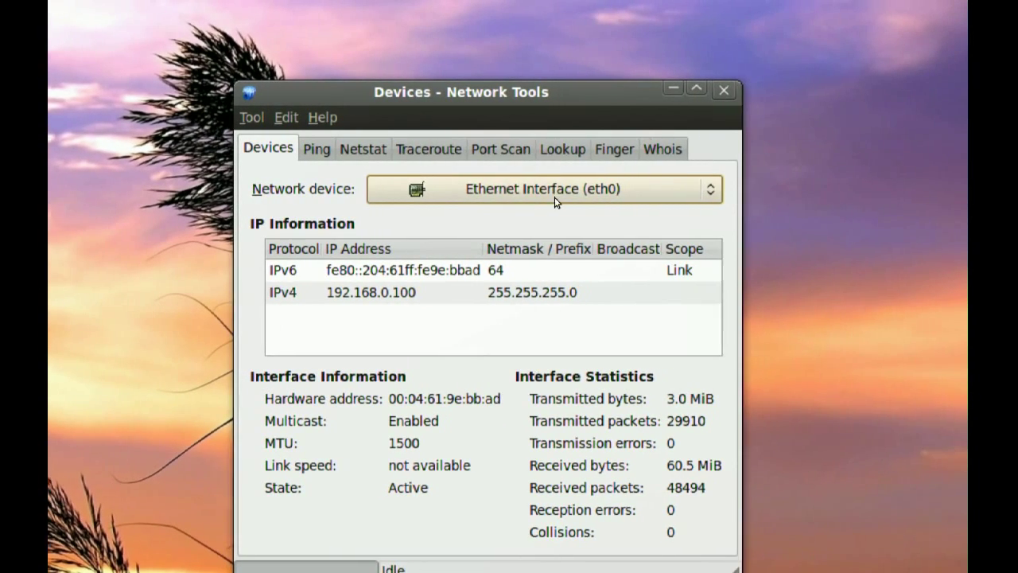
pyautogui.click(560, 196)
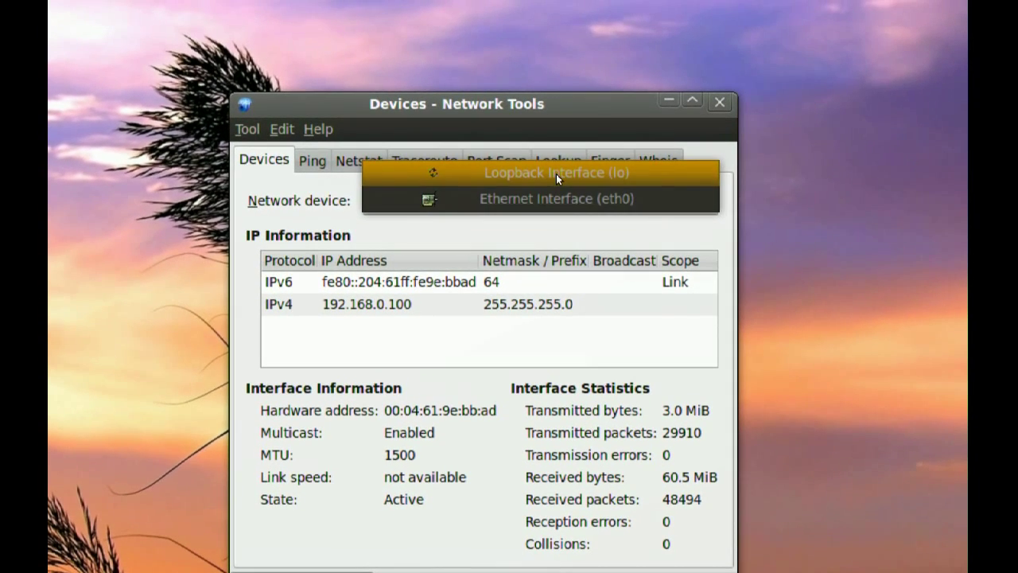
pyautogui.click(556, 174)
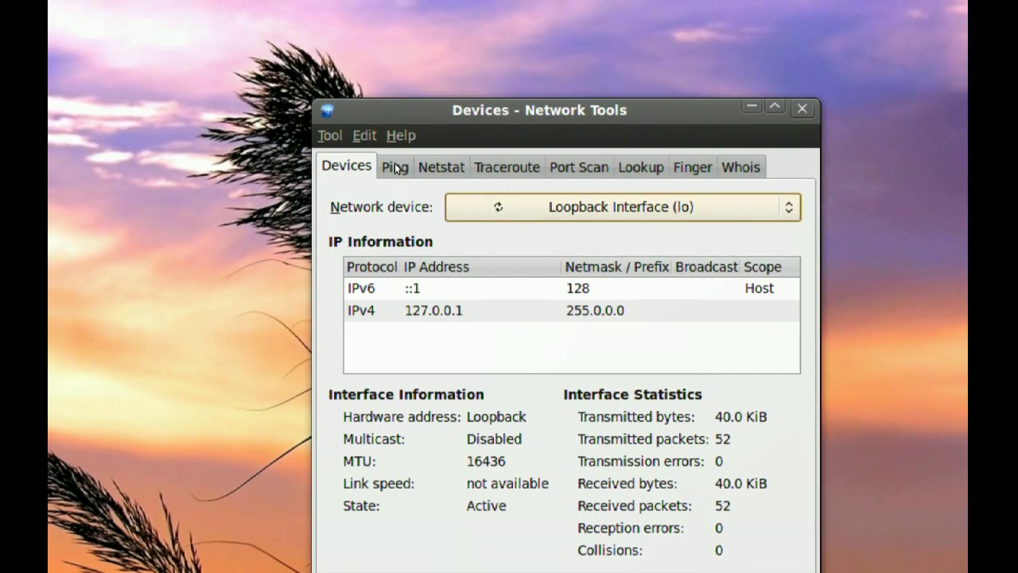
# - Ping 127.0.0.1 on the Ping tab, receiving all 5 of 5 packets
pyautogui.click(381, 116)
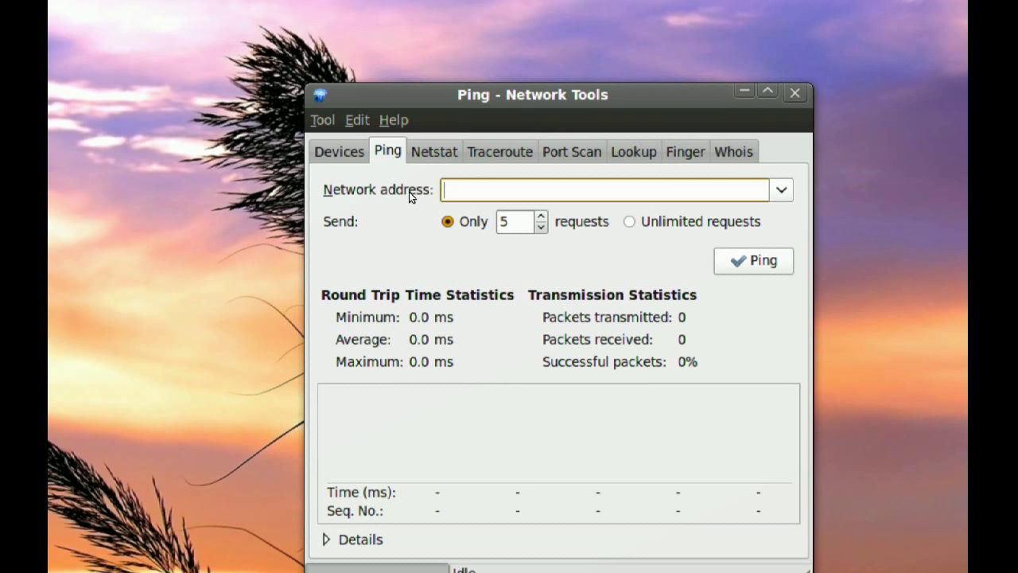
pyautogui.write('127')
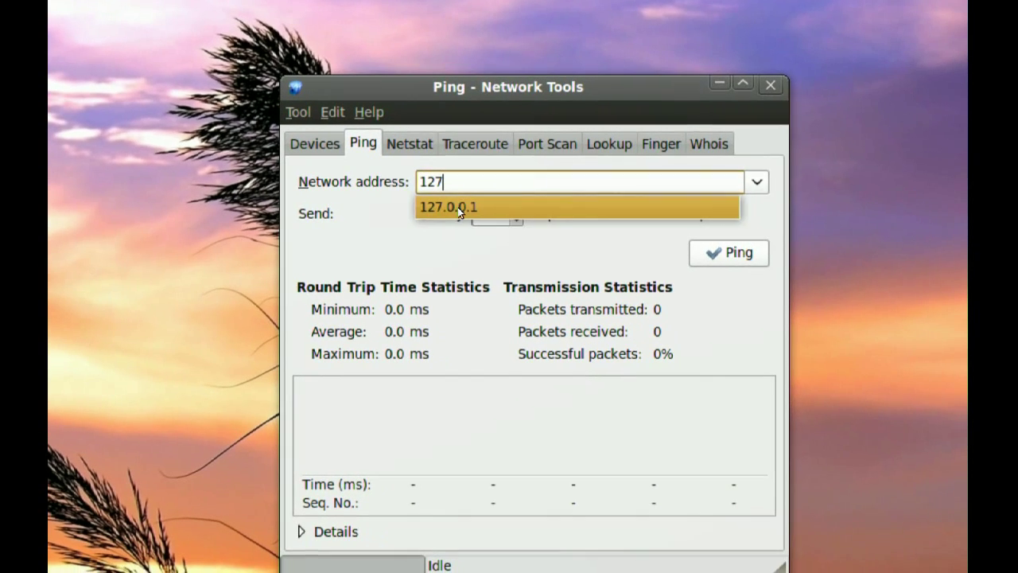
pyautogui.click(482, 217)
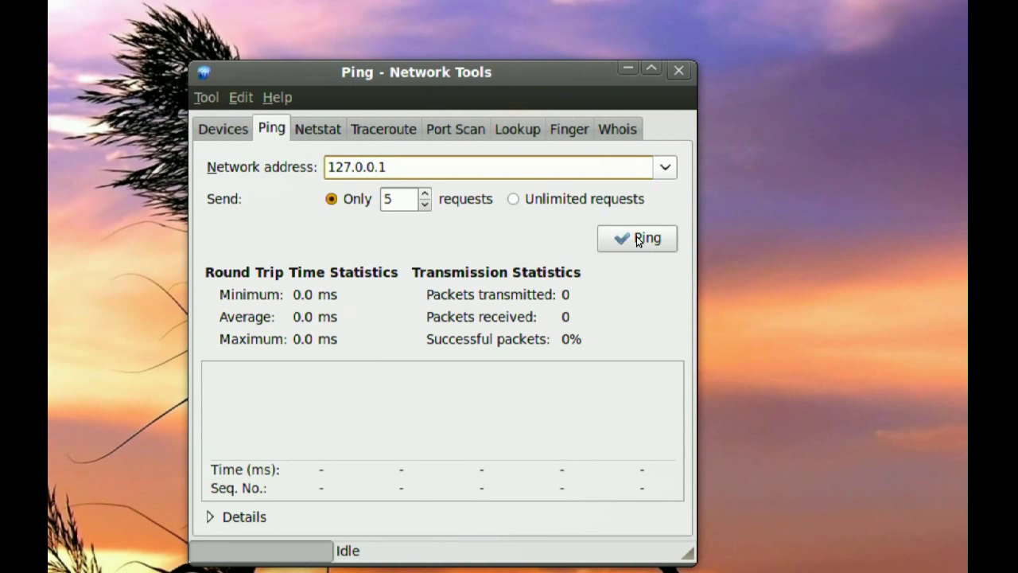
pyautogui.click(636, 240)
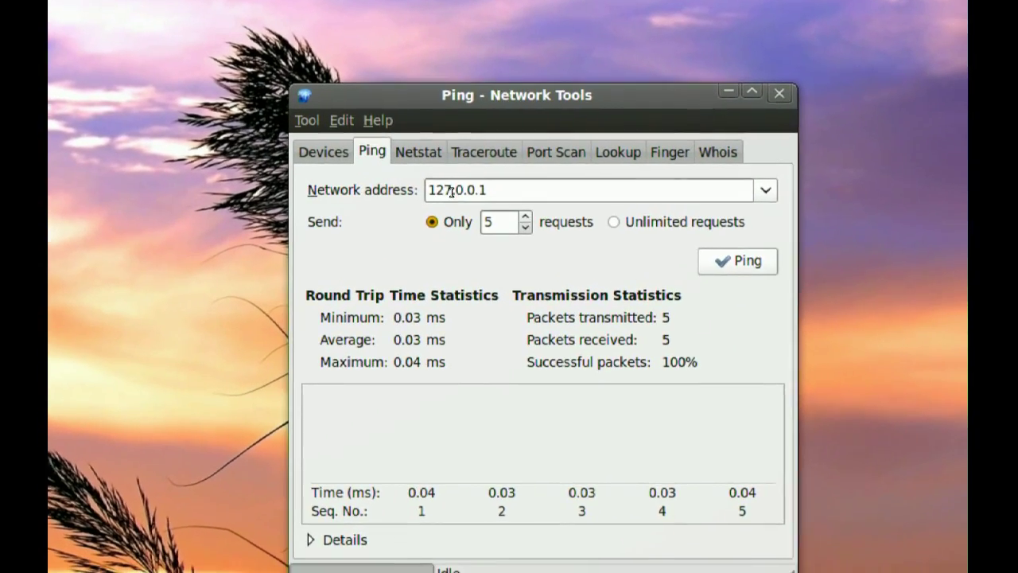
# - Replace the address with 192.168.0.1 and ping the router, getting 5 of 5 replies
pyautogui.moveTo(491, 191); pyautogui.dragTo(410, 192)
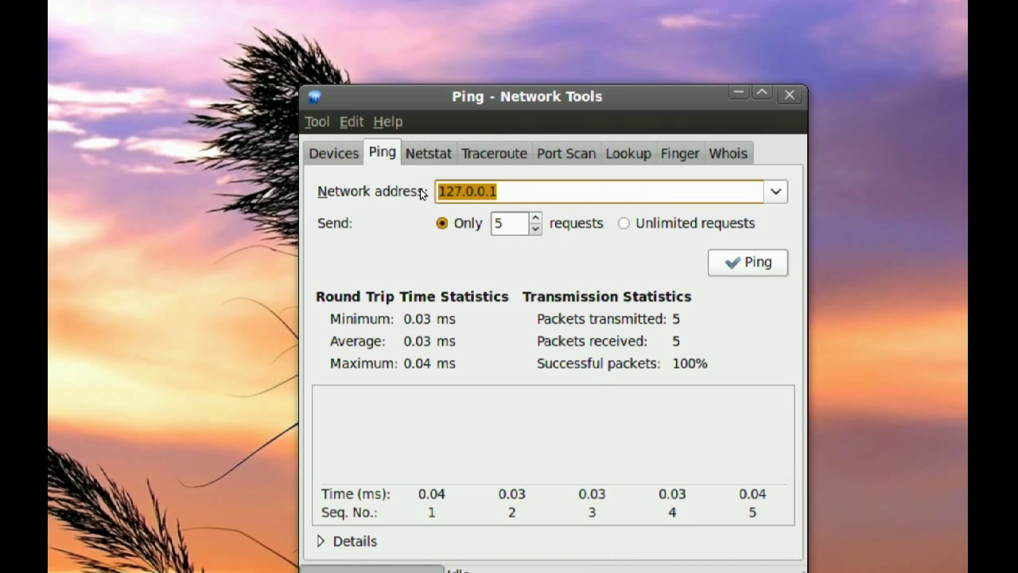
pyautogui.press('BackSpace')
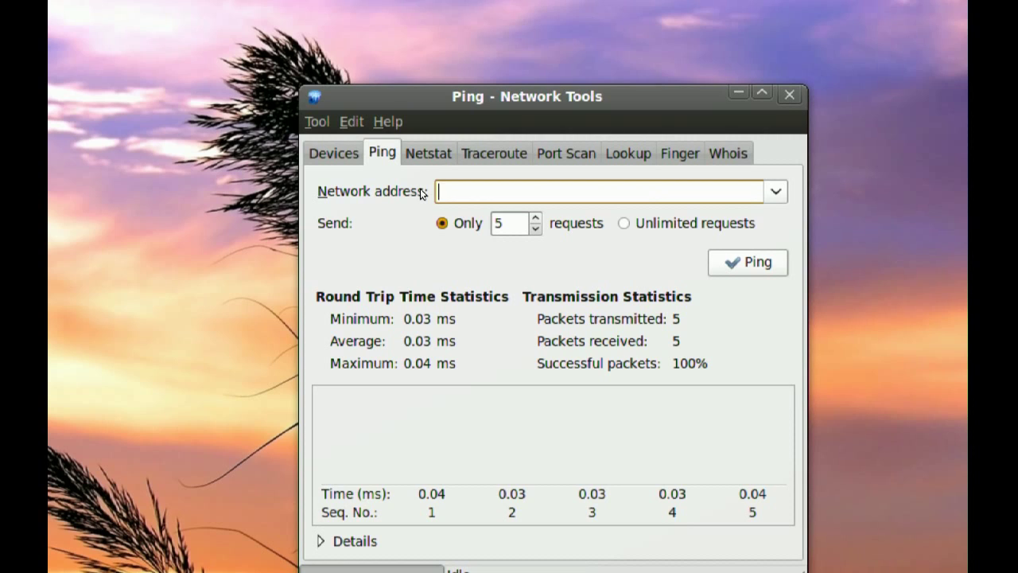
pyautogui.write('168.')
pyautogui.write('19')
pyautogui.press('BackSpace')
pyautogui.press('BackSpace')
pyautogui.press('BackSpace')
pyautogui.press('BackSpace')
pyautogui.press('BackSpace')
pyautogui.press('BackSpace')
pyautogui.write('192.168.')
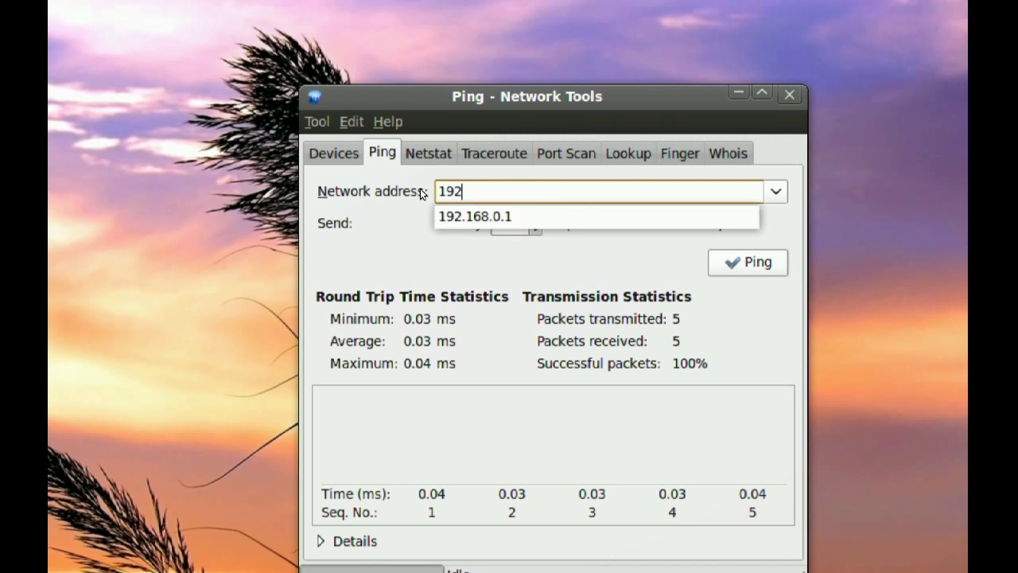
pyautogui.write('0.1')
pyautogui.press('Return')
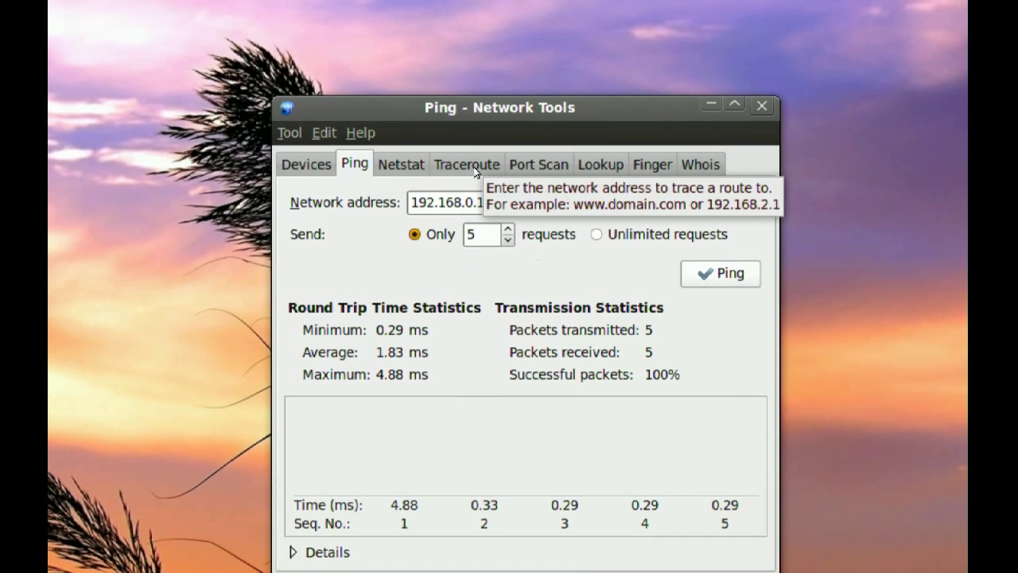
# - Start a traceroute to 192.168.0.1 on the Traceroute tab, listing hop 1 at 192.168.0.100
pyautogui.click(475, 171)
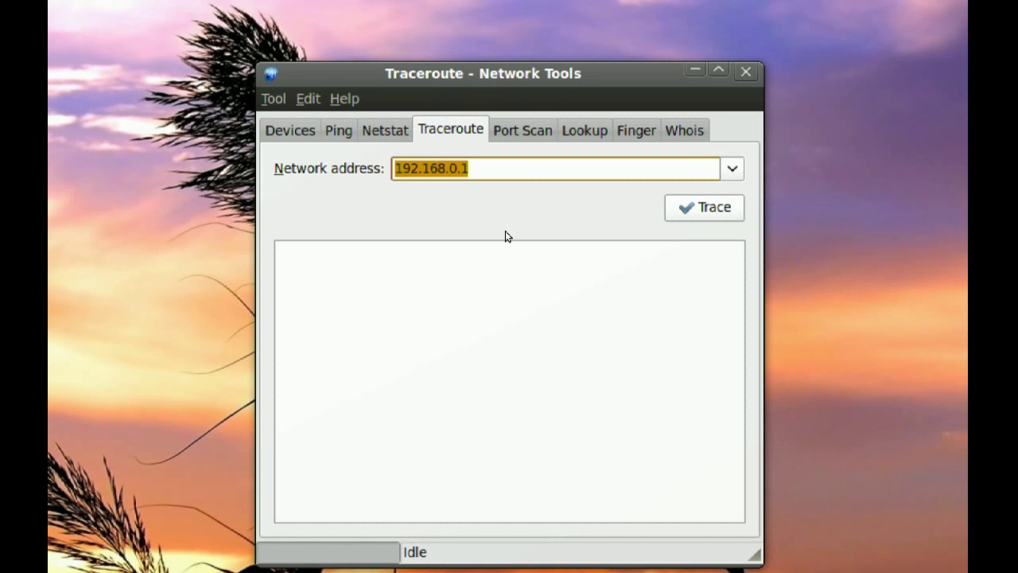
pyautogui.click(482, 166)
pyautogui.doubleClick(490, 190)
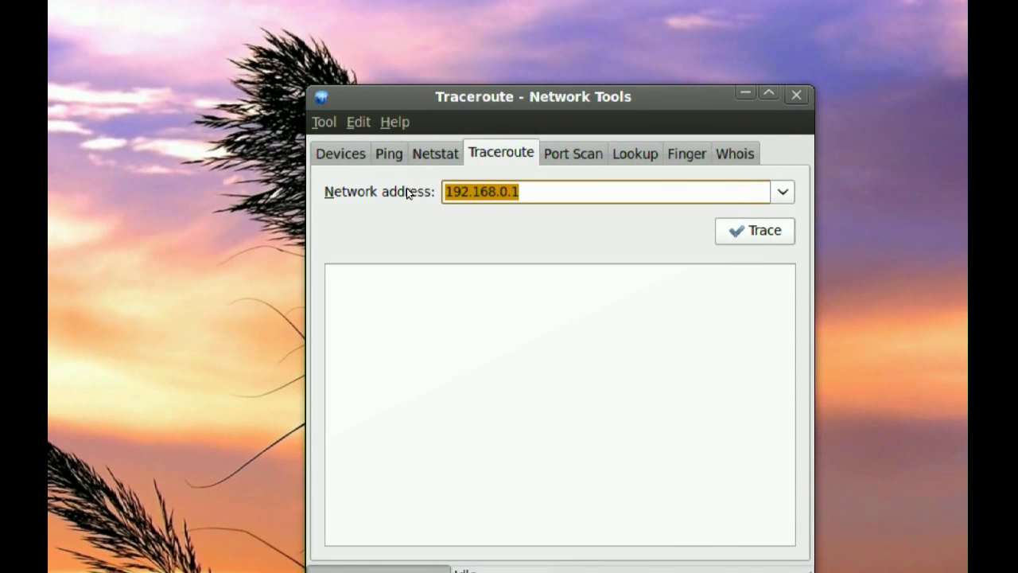
pyautogui.click(714, 230)
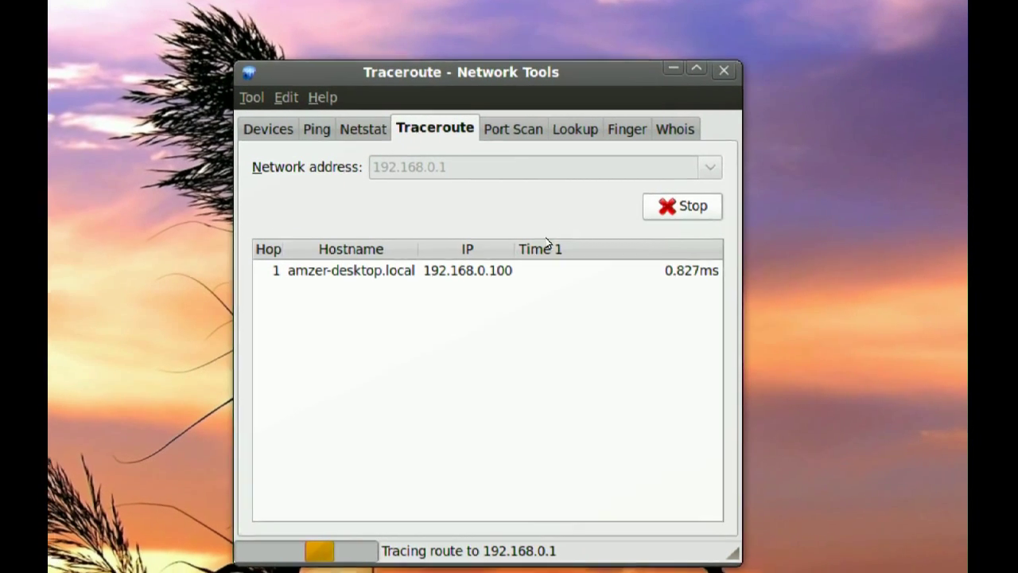